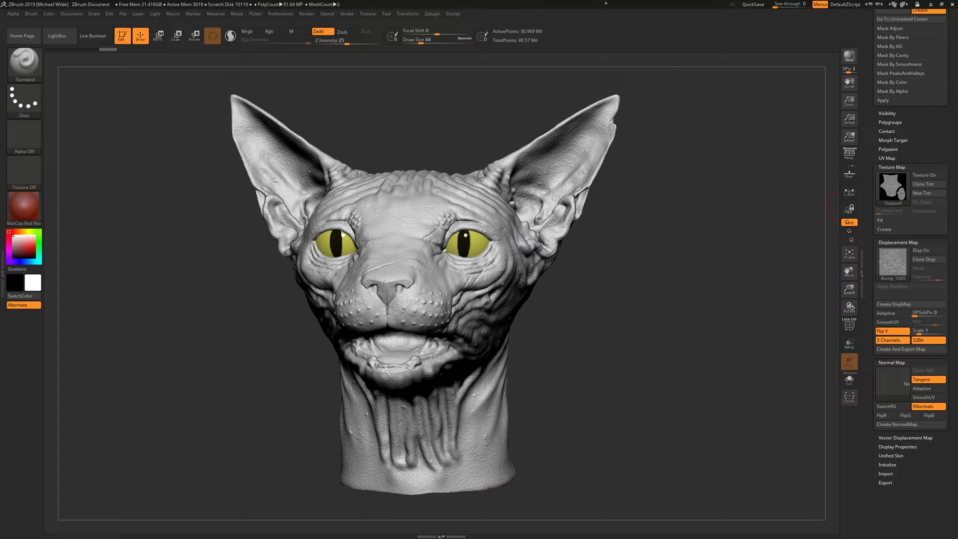
- Open the Multi Map Exporter from the Zplugin menu
left_click(432, 13)
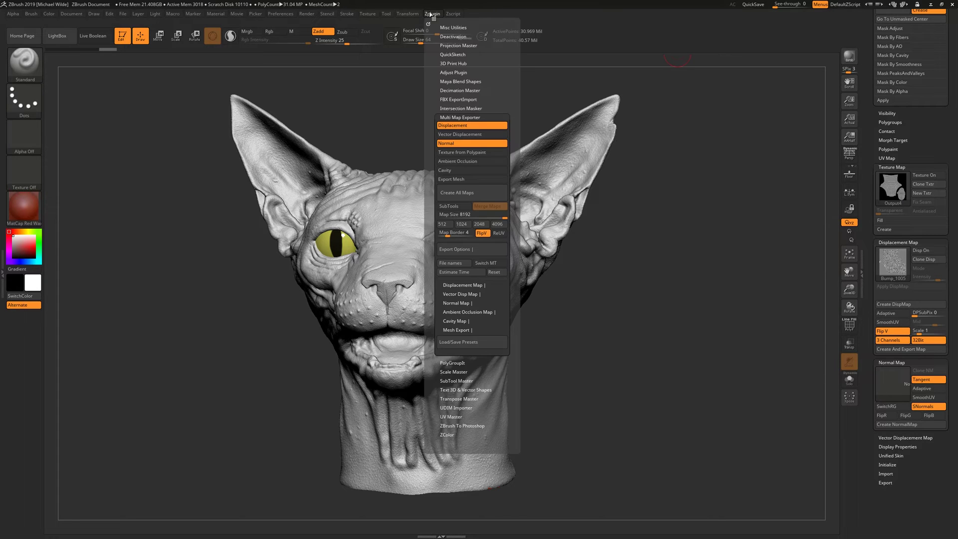
left_click(445, 116)
left_click(447, 117)
left_click(450, 117)
left_click(451, 115)
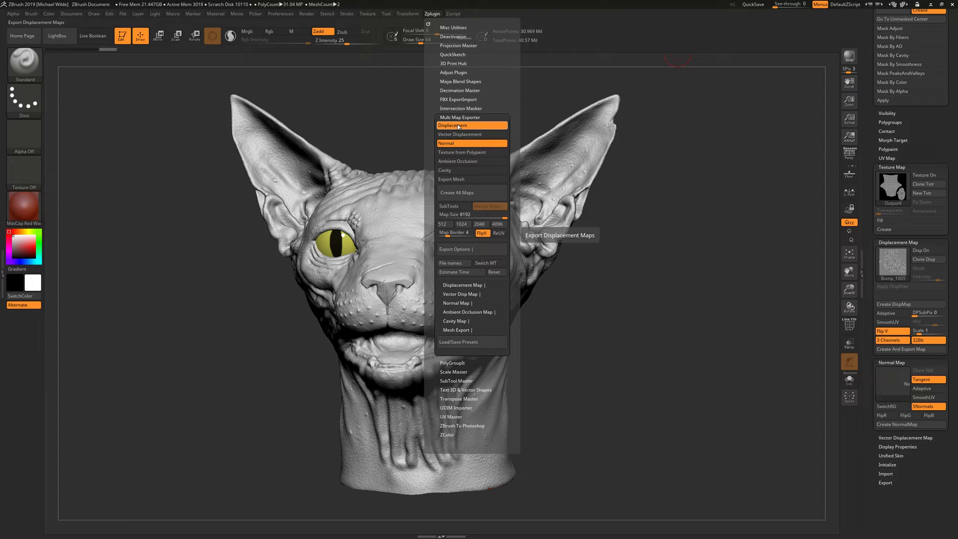
- Turn Displacement and Normal map export off, then re-enable both
left_click(461, 125)
left_click(461, 143)
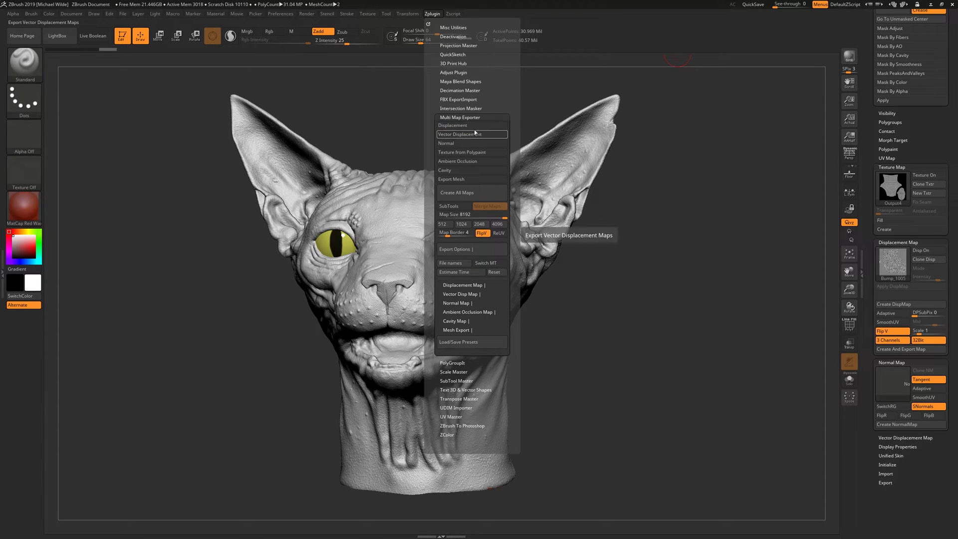
left_click(461, 125)
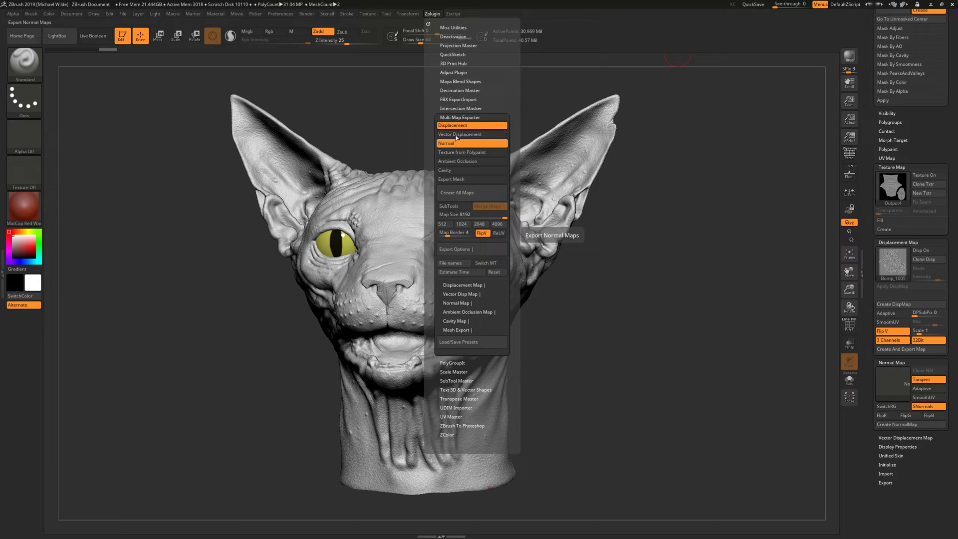
left_click(470, 144)
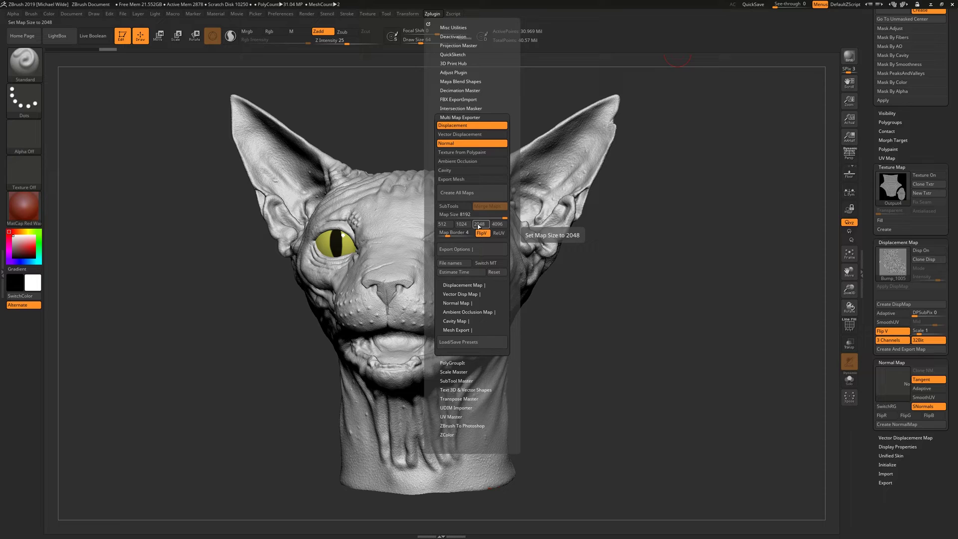
left_click_drag(485, 218, 465, 215)
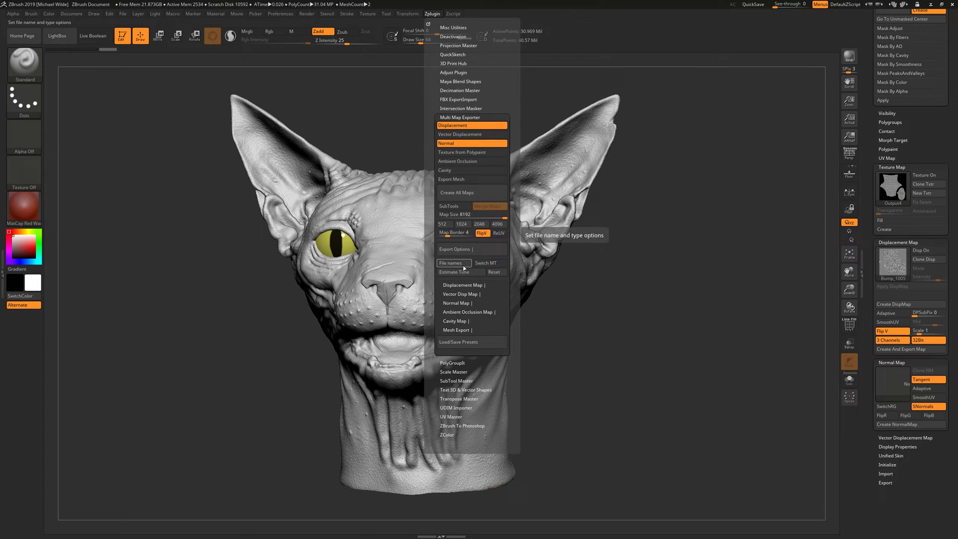
- In the File names options, set the 8-bit and 16-bit map formats to .tif
left_click(463, 268)
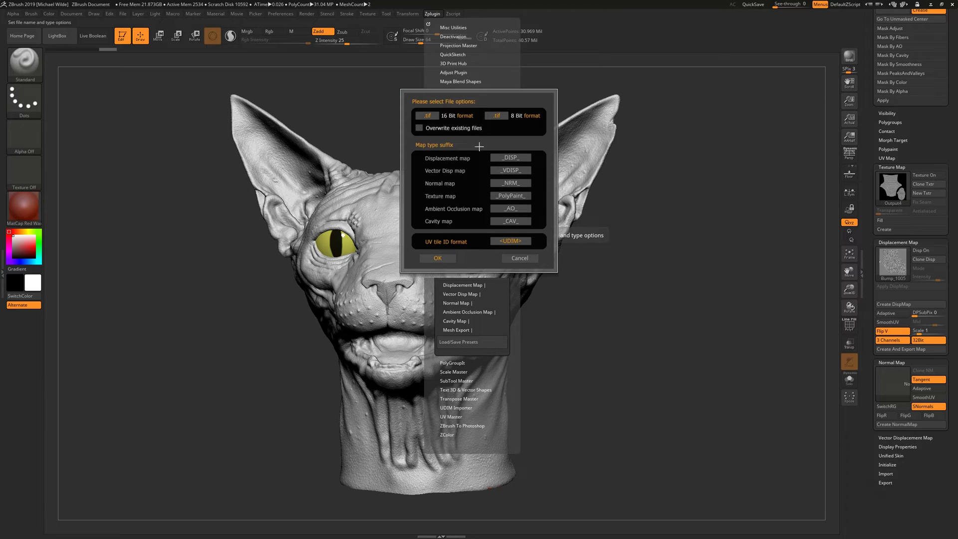
left_click(497, 115)
left_click(435, 116)
key("Return")
- Change the Displacement map suffix to _ZDISP_
left_click(506, 157)
key("Escape")
left_click(510, 208)
left_click(518, 157)
left_click(369, 151)
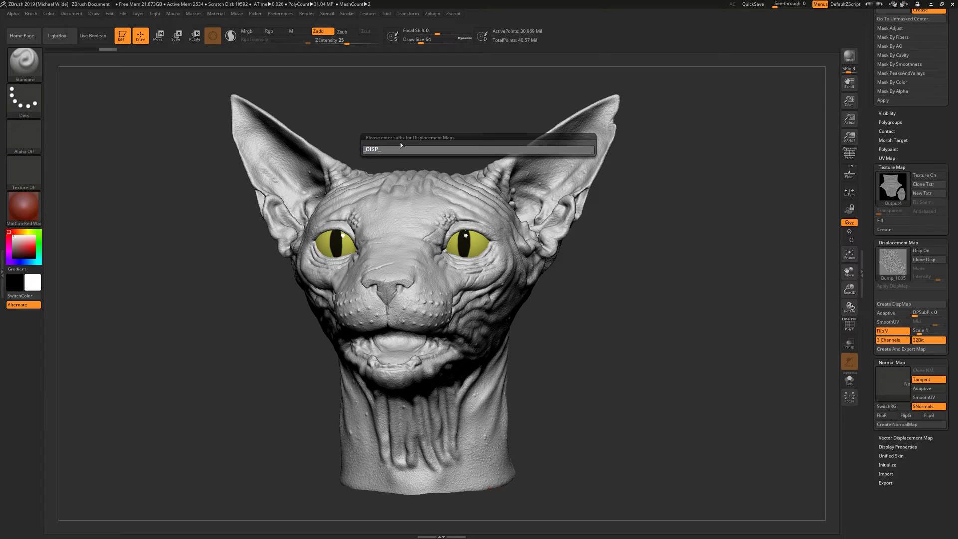
type("Z")
key("Return")
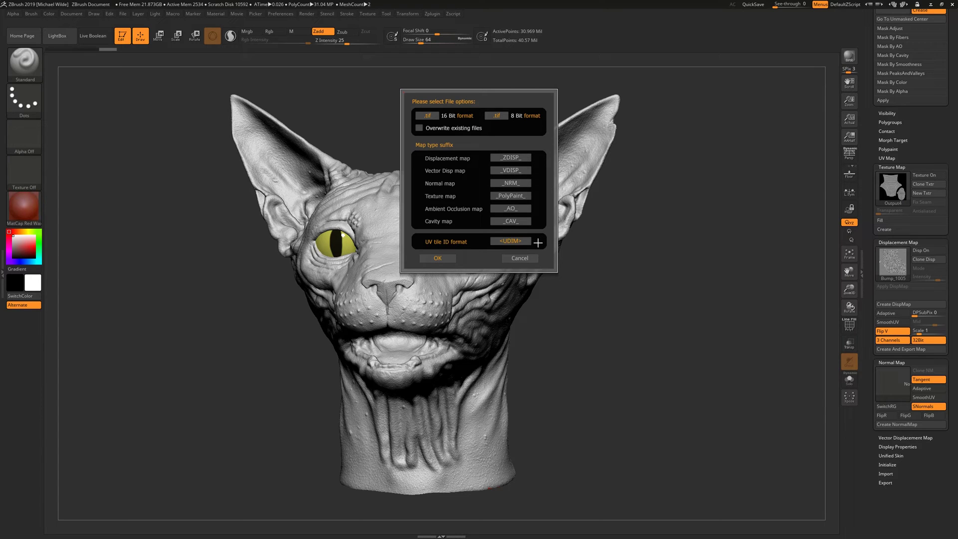
- Set the UV tile ID format to <UDIM> and accept the file options
left_click(522, 241)
key("Return")
left_click(448, 259)
- Expand the Displacement Map settings and drag SubDiv level to 5, then back to 1
left_click(432, 13)
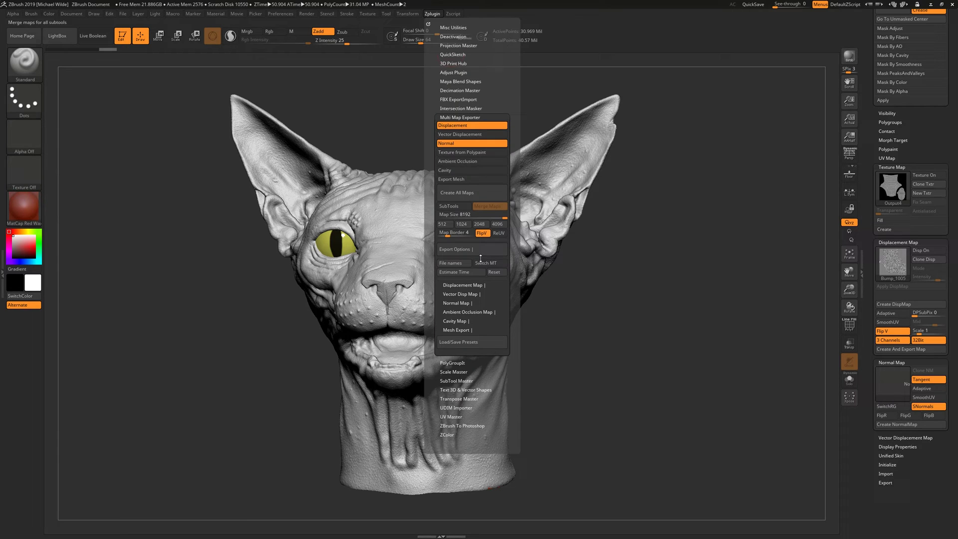
scroll(507, 258, "down", 3)
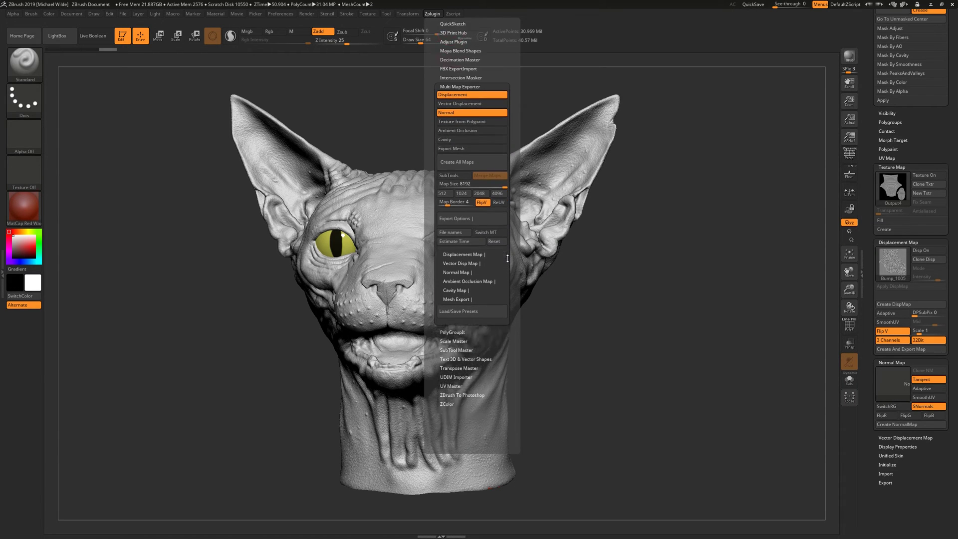
scroll(508, 258, "down", 1)
left_click(479, 244)
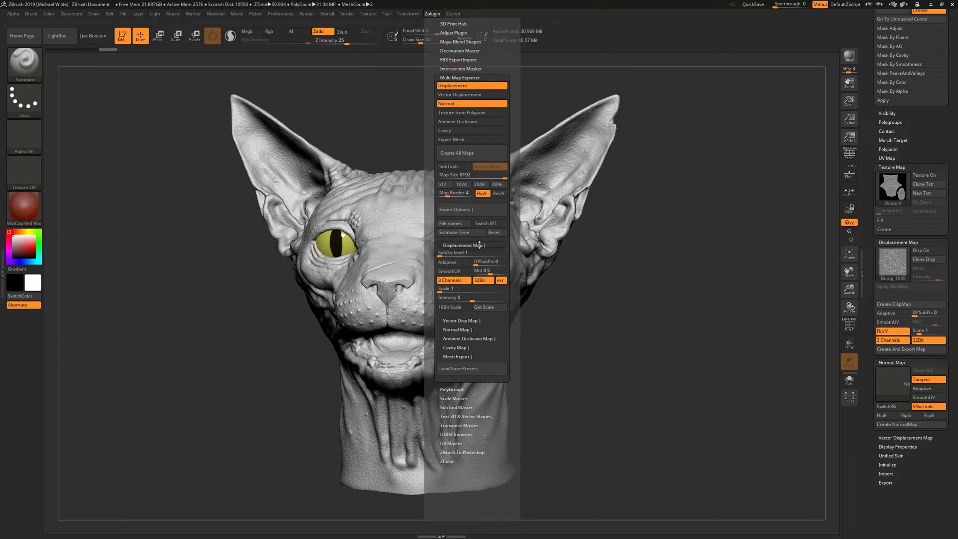
left_click(457, 253)
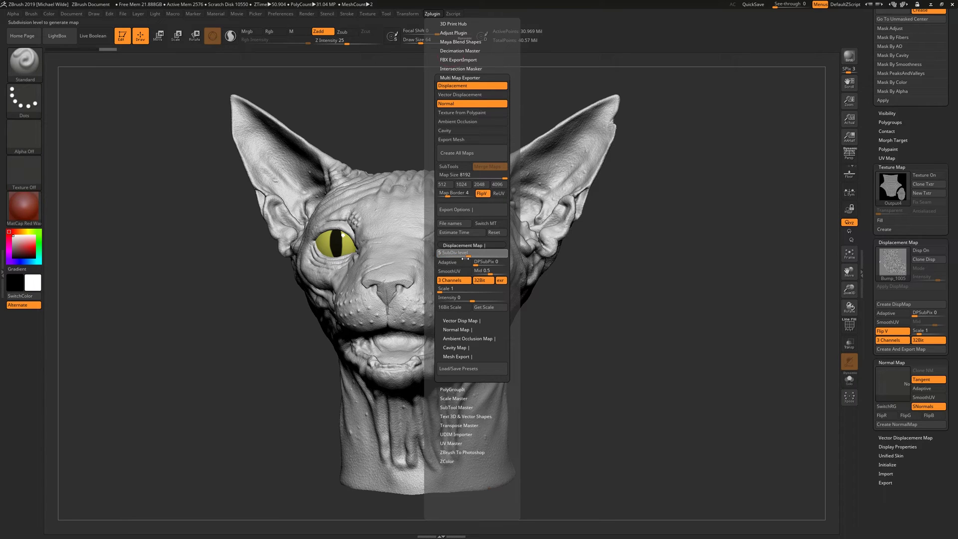
left_click_drag(450, 253, 462, 254)
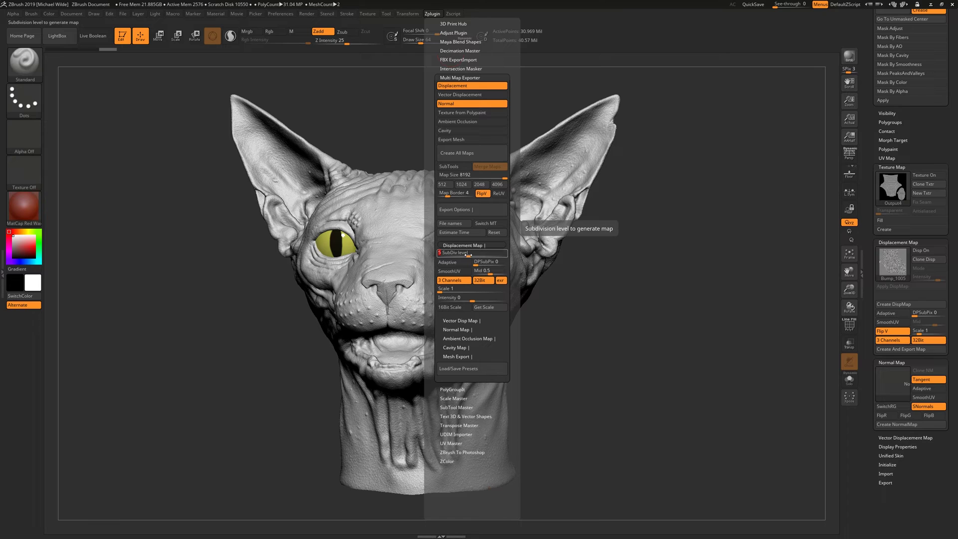
left_click_drag(468, 254, 443, 248)
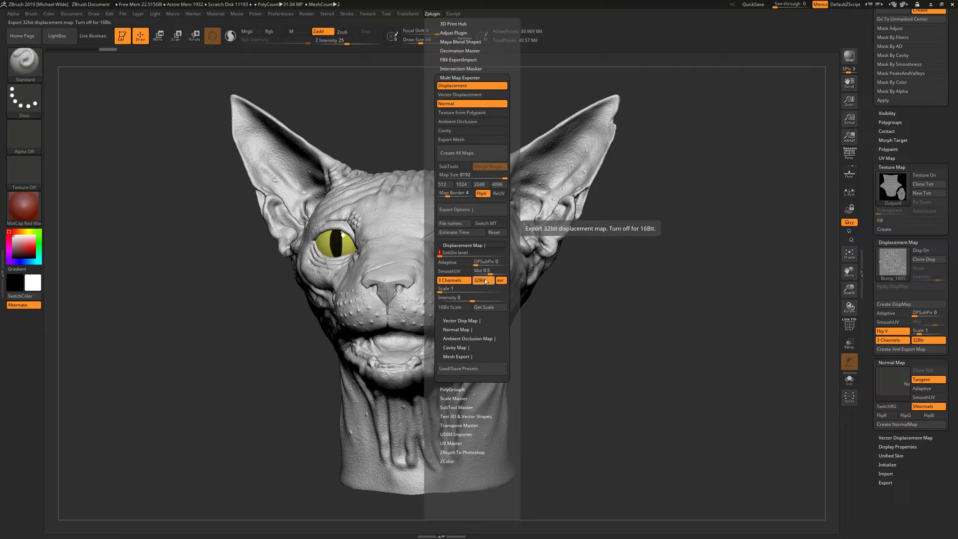
- Toggle displacement 32Bit off and back on, then enable EXR output
left_click(488, 280)
left_click(489, 281)
left_click(501, 281)
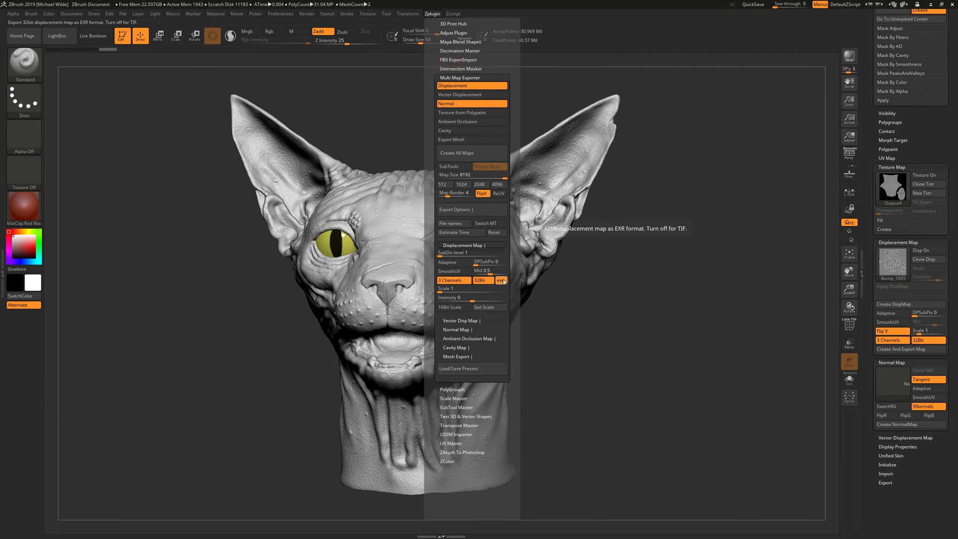
left_click(470, 280)
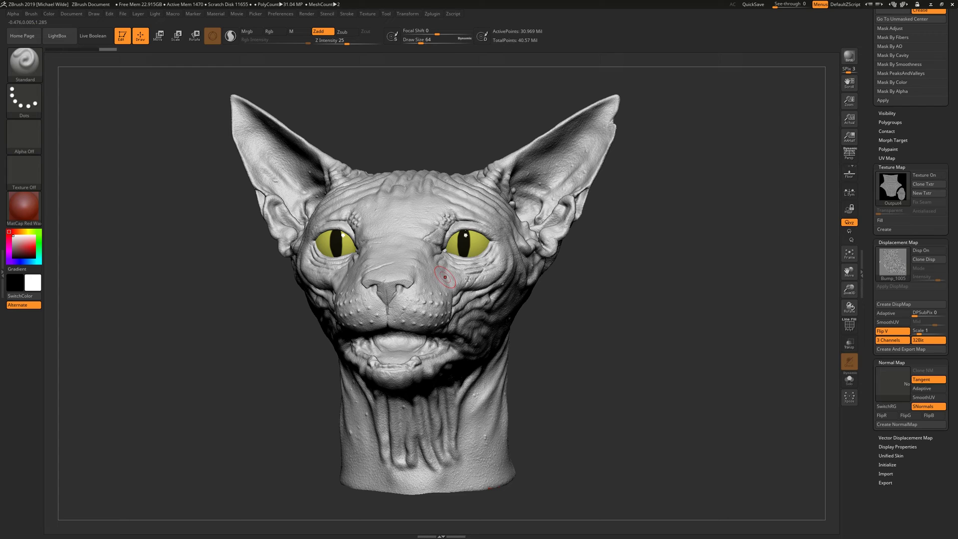
left_click(433, 14)
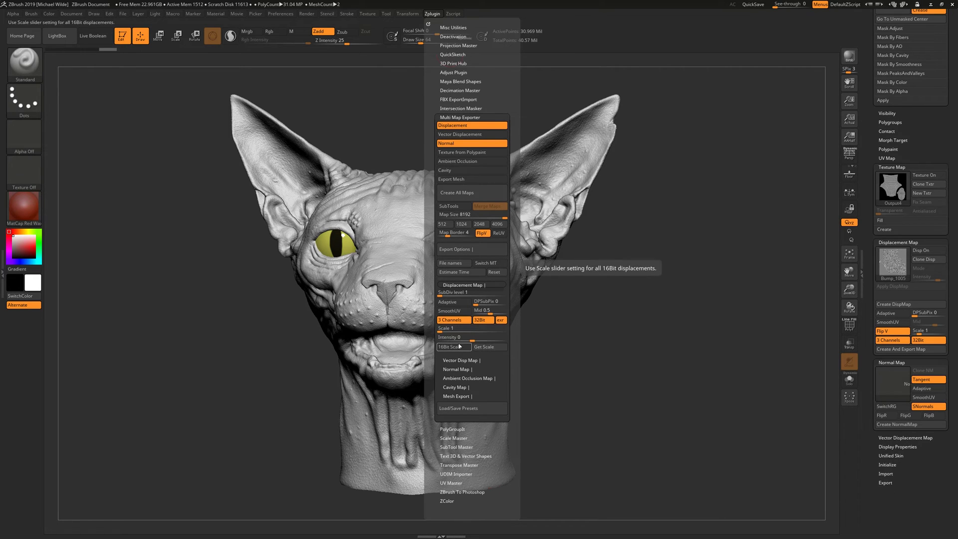
left_click_drag(516, 388, 515, 313)
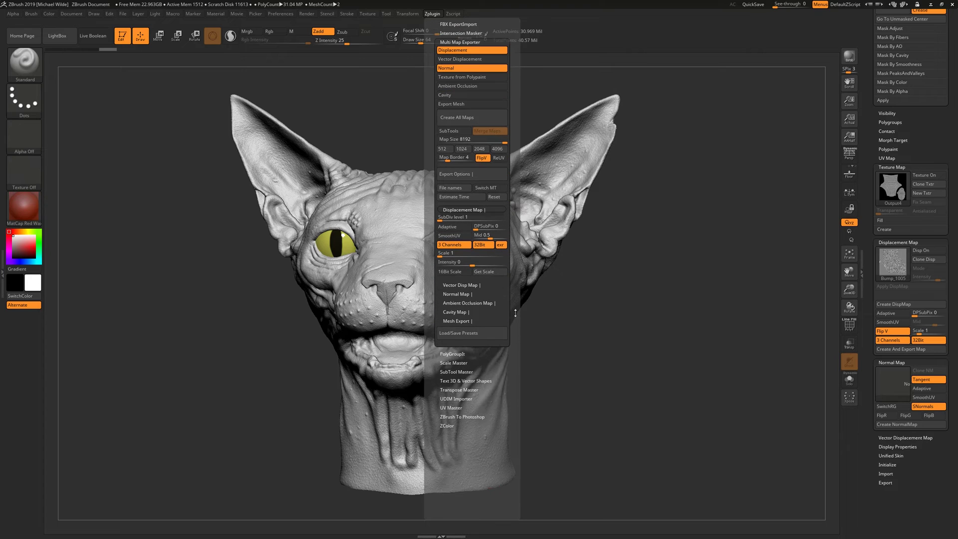
- Expand the Normal Map settings and toggle Tangent off and back on
left_click(450, 293)
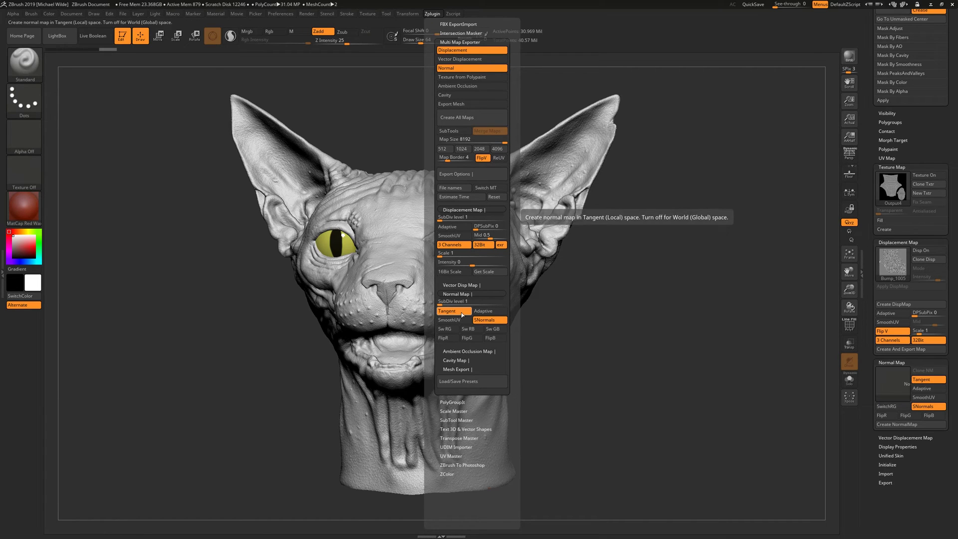
left_click(463, 314)
left_click(462, 315)
left_click(457, 312)
left_click(453, 311)
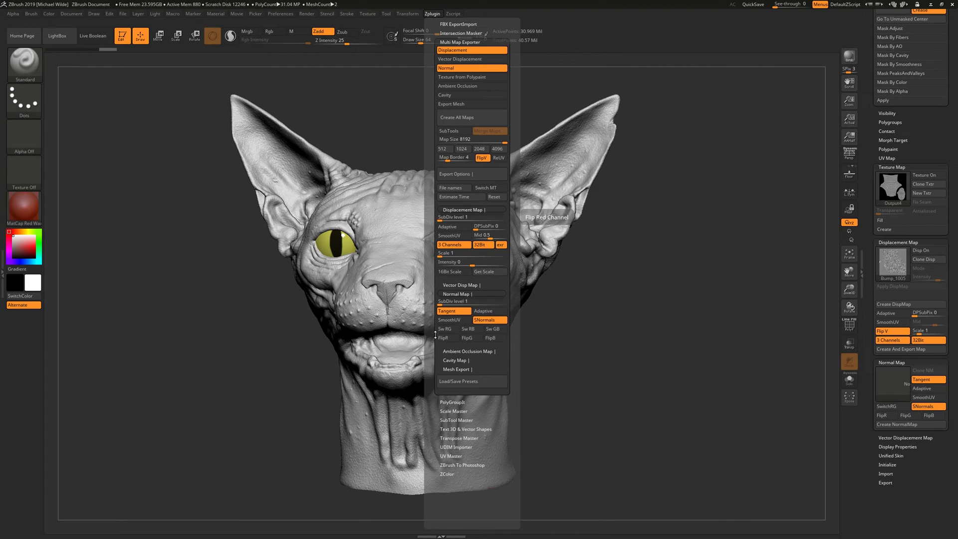
- Expand the Ambient Occlusion and Cavity Map settings and scroll down to view them
left_click(462, 351)
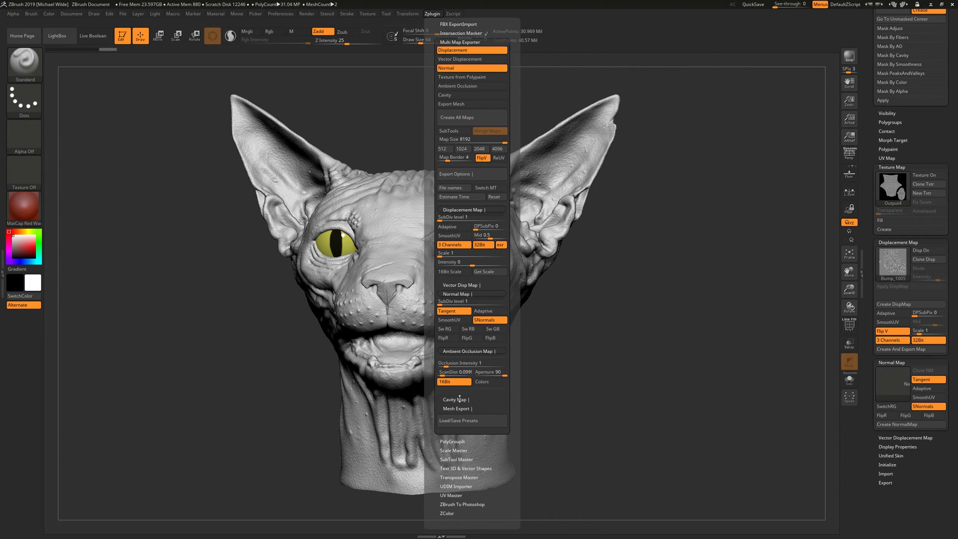
left_click(460, 399)
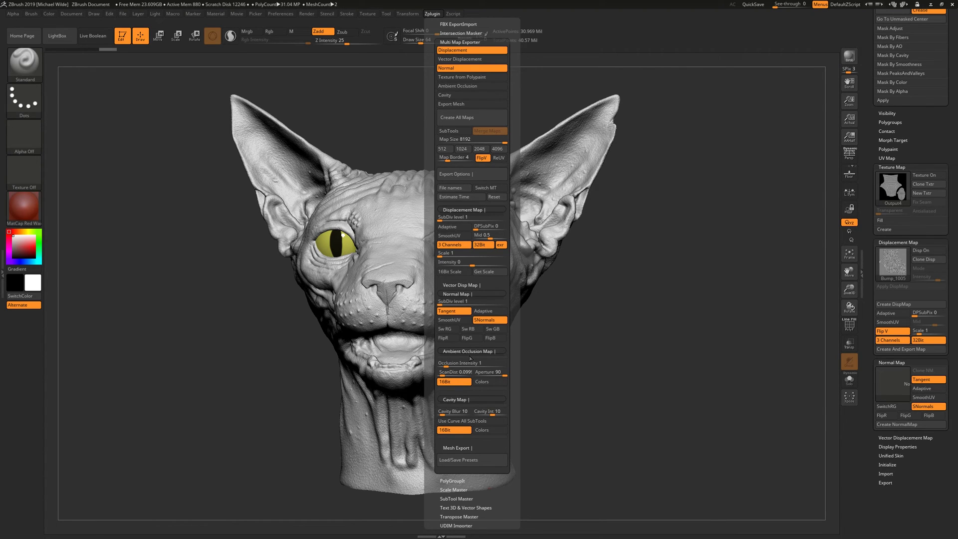
left_click(432, 13)
left_click_drag(522, 463, 451, 364)
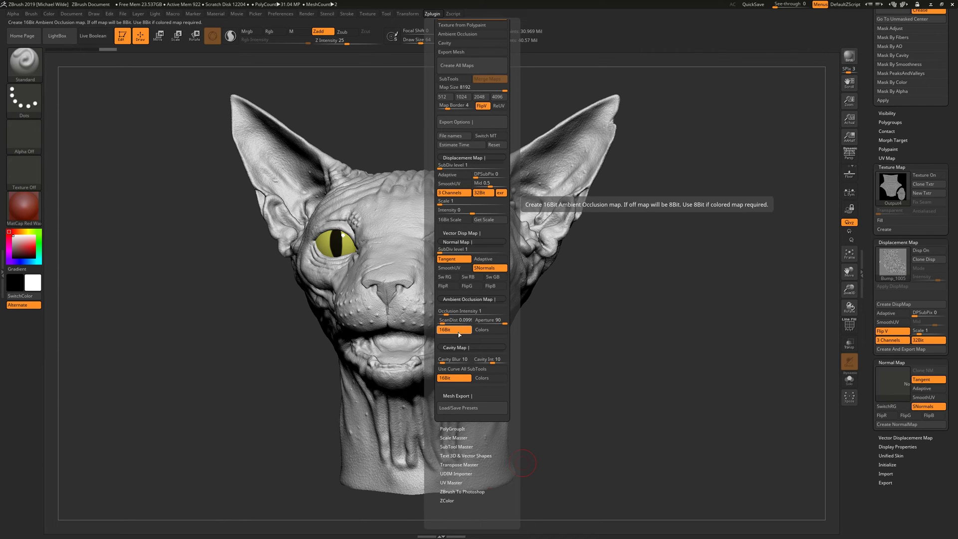
- Expand Mesh Export to review its settings, then scroll back up to the map toggles
left_click(476, 396)
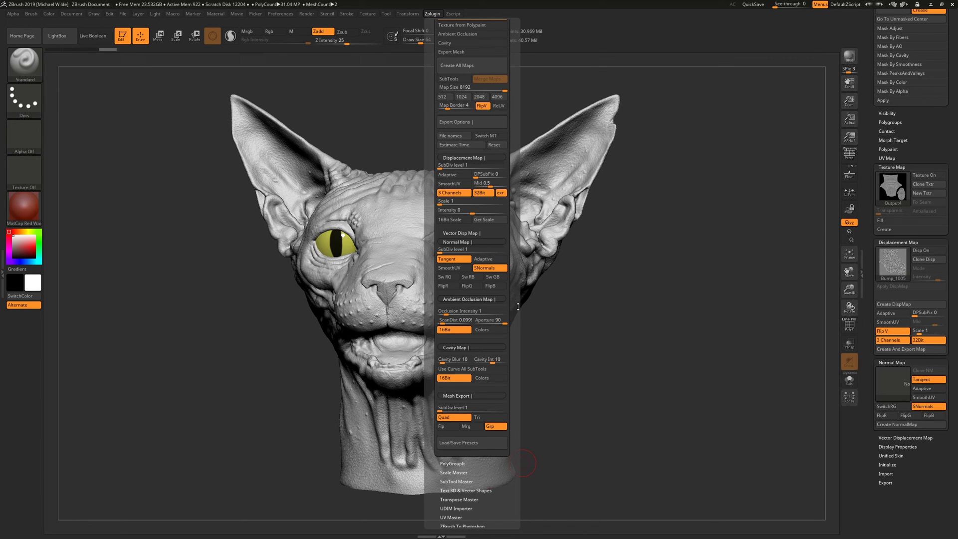
scroll(517, 299, "down", 1)
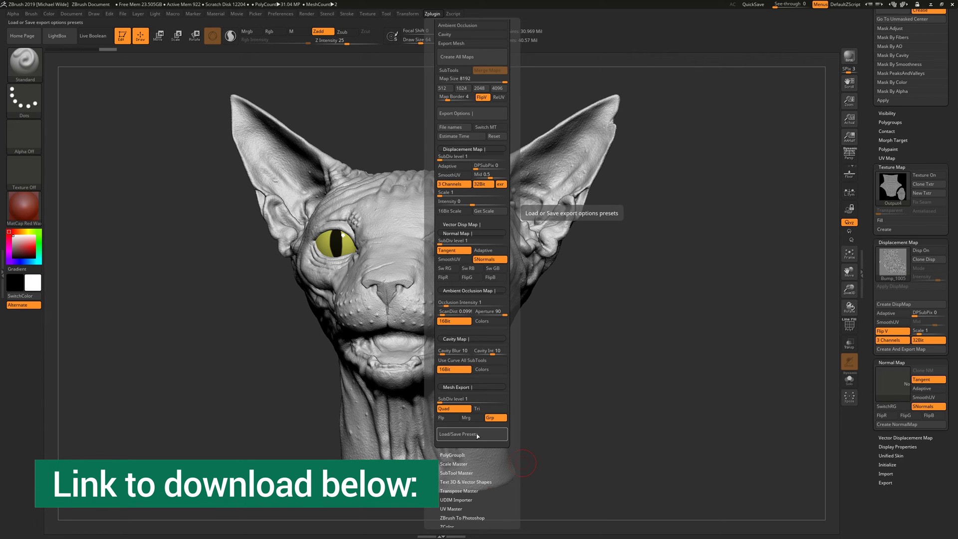
scroll(516, 409, "up", 2)
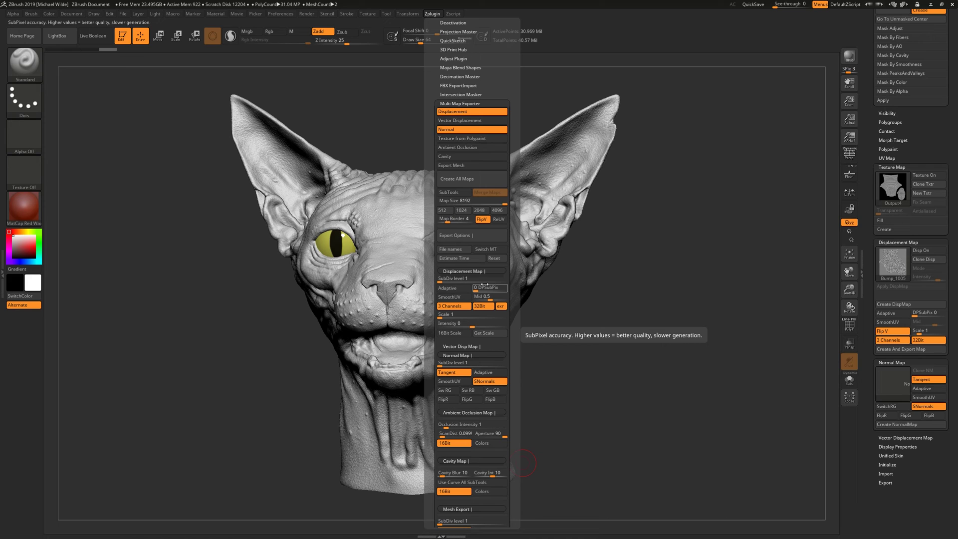
- Run Create All Maps and make a new Exportsv3 folder inside the Zbrush project folder
left_click(477, 182)
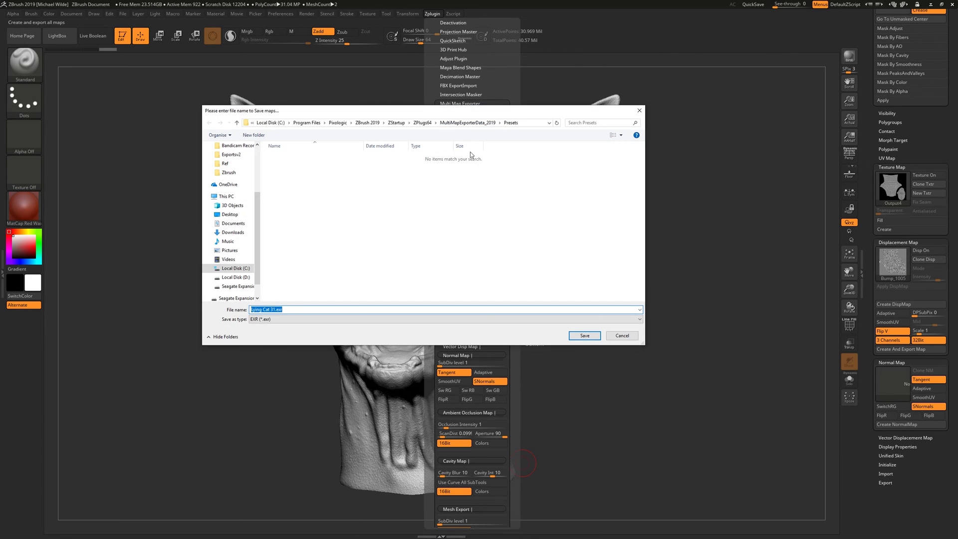
scroll(255, 204, "up", 3)
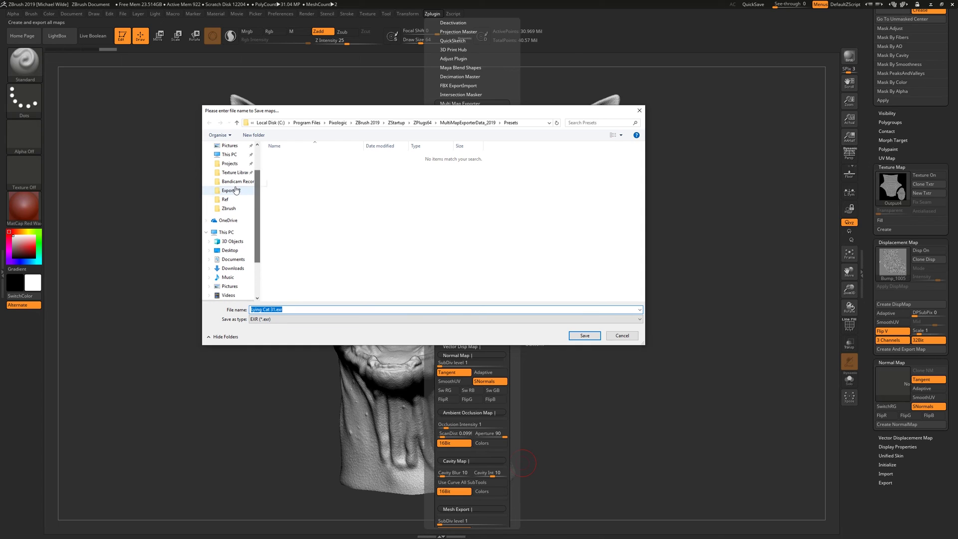
left_click(231, 190)
left_click(375, 122)
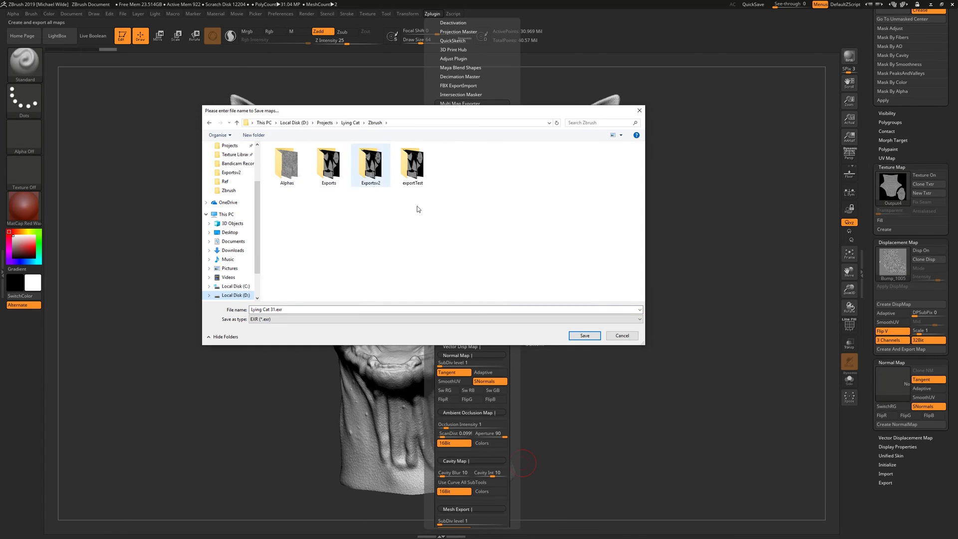
right_click(453, 170)
mouse_move(439, 248)
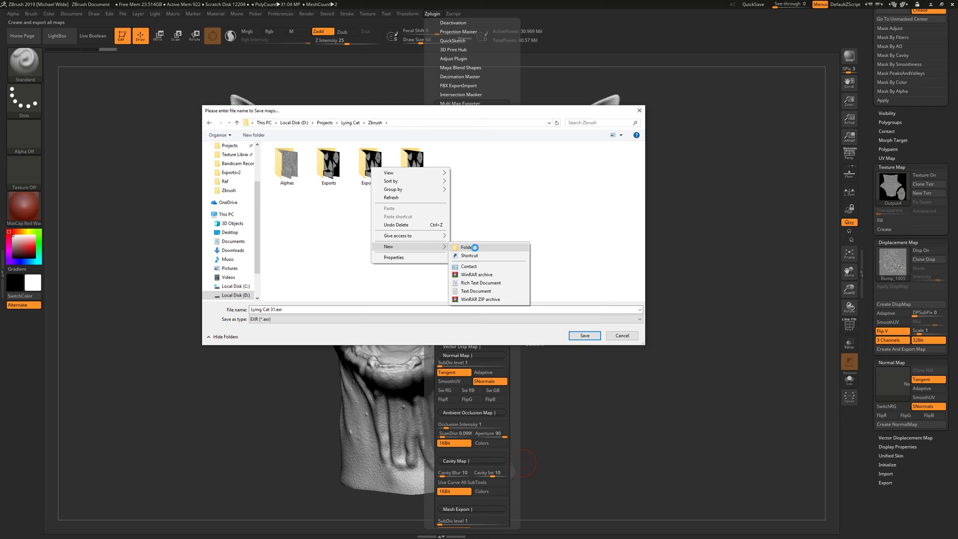
left_click(469, 246)
type("Exportsv2")
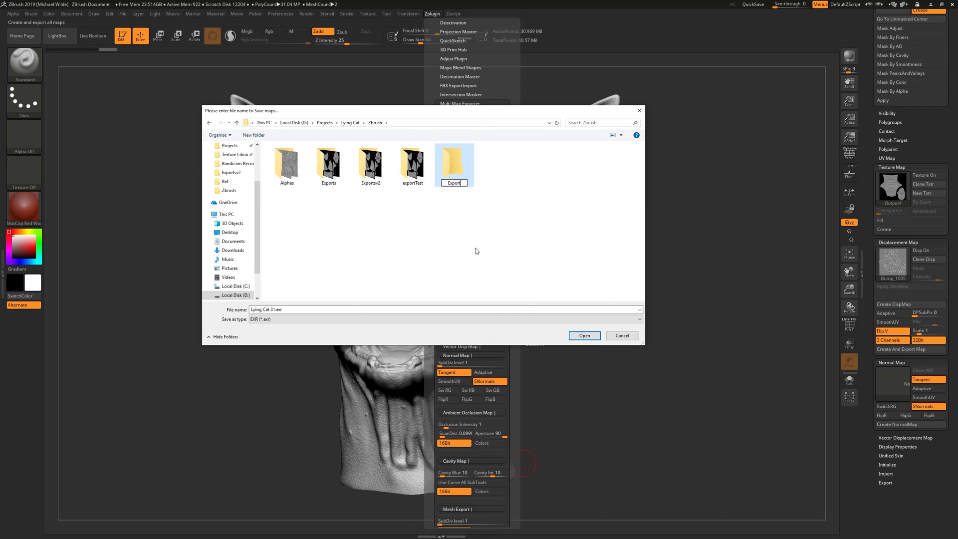
key("Return")
key("Return")
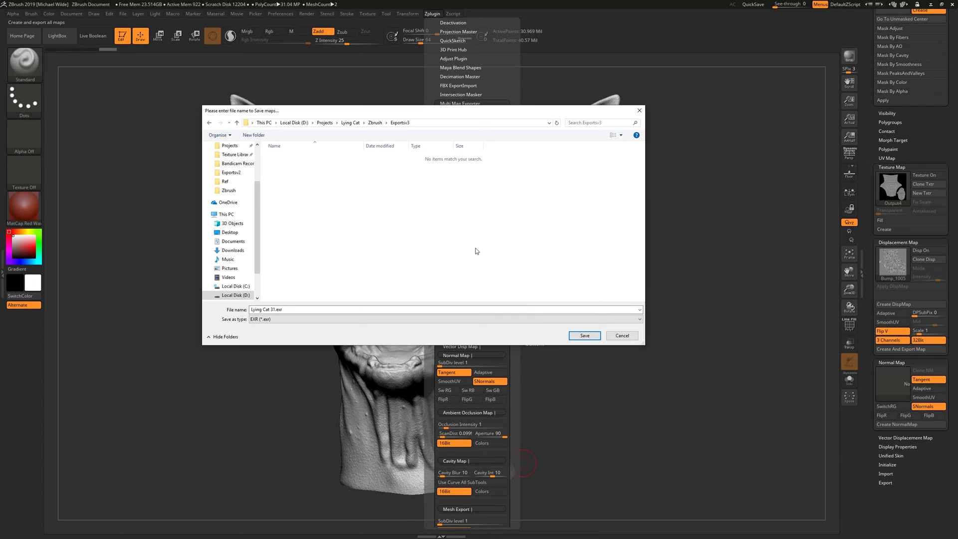
left_click(289, 310)
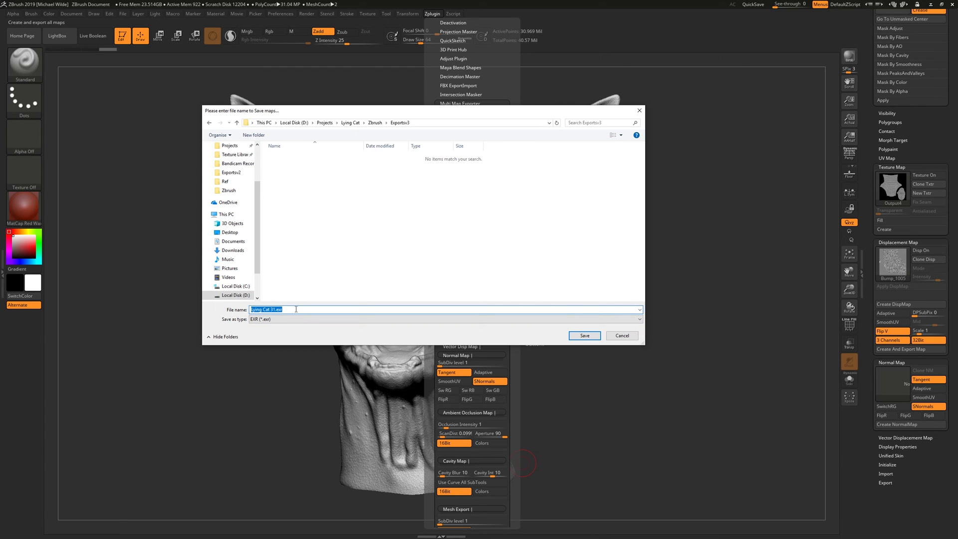
- Save the maps into Exportsv3 with the file name prefix export_
type("export")
type("_")
key("ctrl+a")
key("ctrl+z")
left_click(285, 310)
key("ctrl+a")
type("export_")
left_click(584, 335)
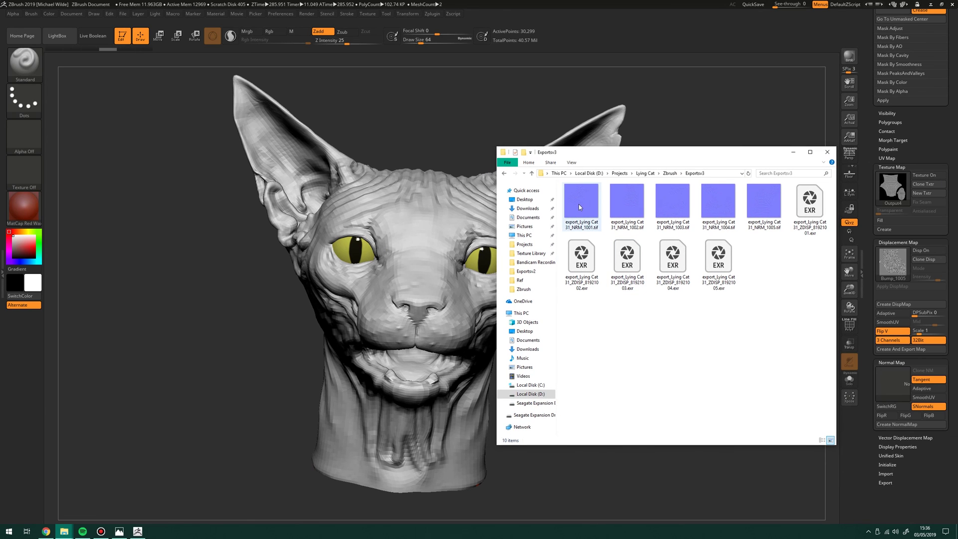
double_click(579, 207)
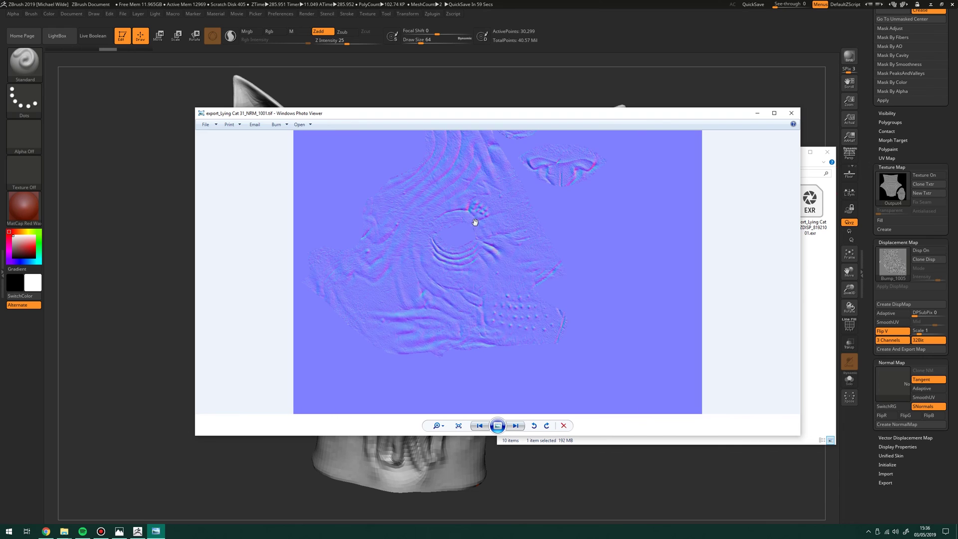
scroll(475, 222, "up", 2)
scroll(449, 278, "down", 1)
scroll(475, 230, "down", 1)
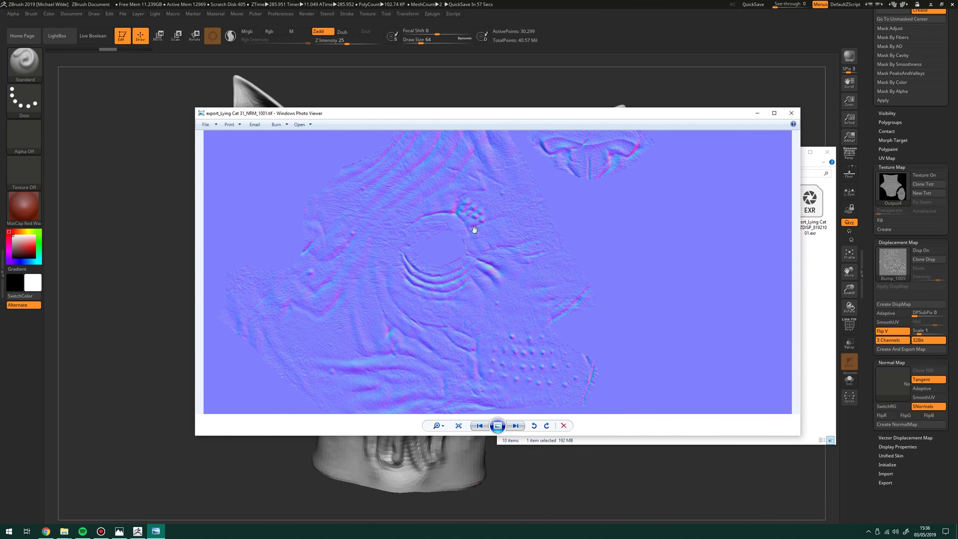
left_click(792, 113)
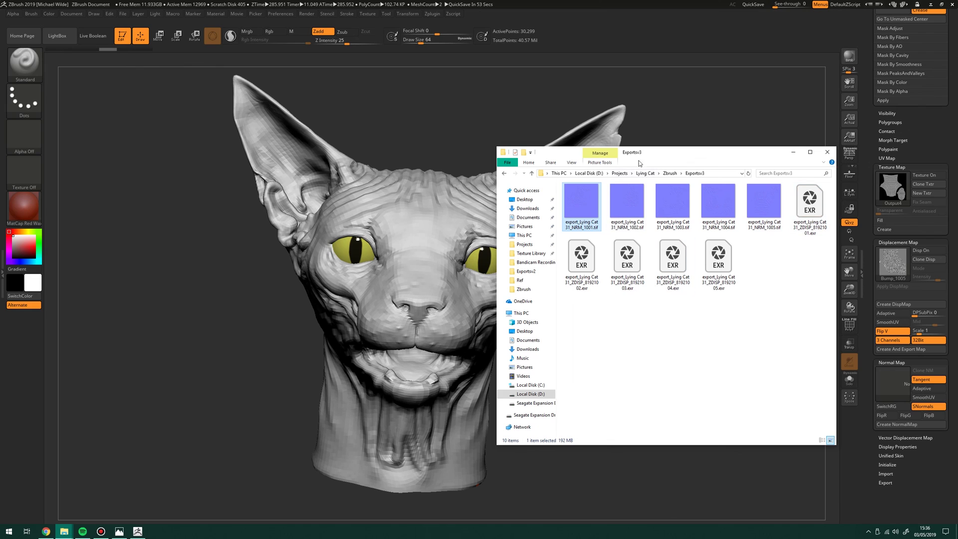
left_click_drag(667, 163, 642, 160)
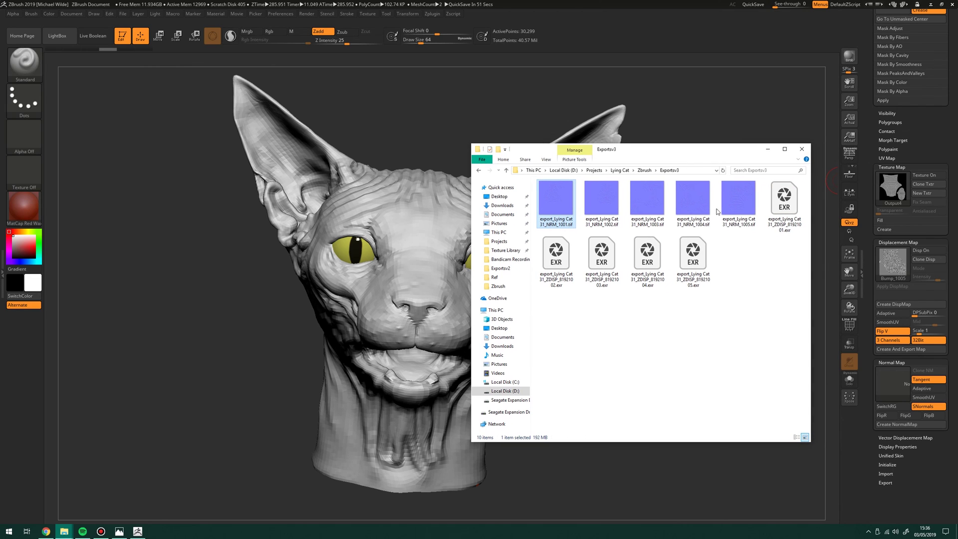
- Rename the 81921002 displacement EXR so it ends _ZDISP_1002.exr
left_click(566, 283)
right_click(566, 283)
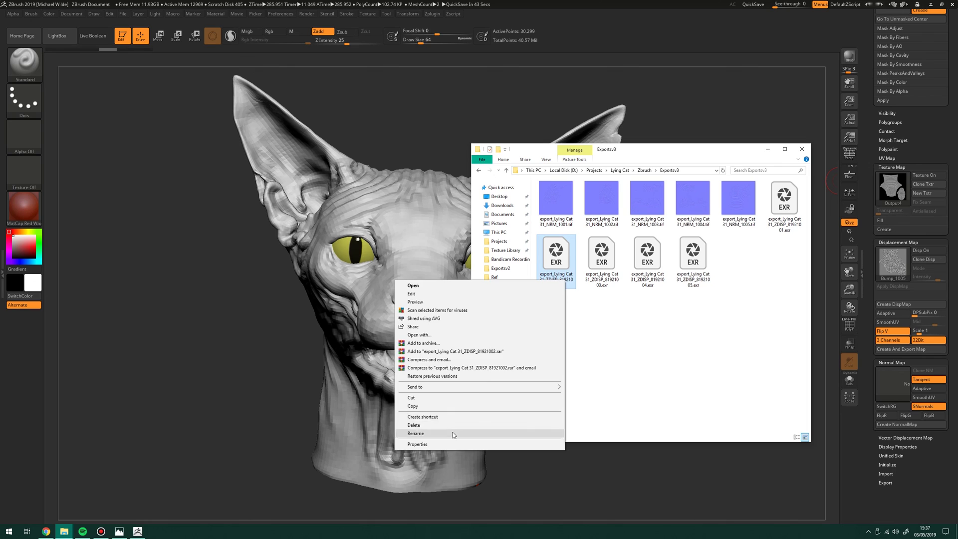
left_click(453, 432)
left_click(572, 279)
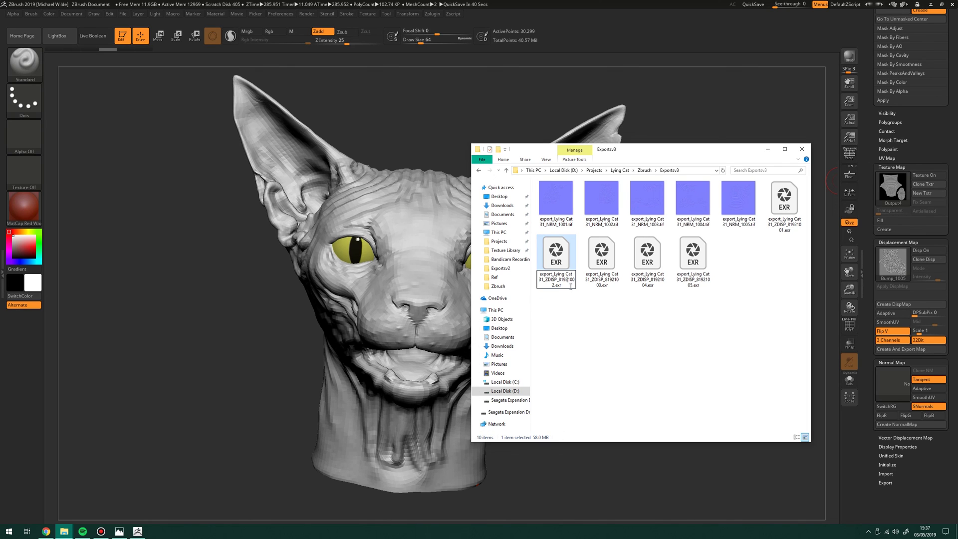
key("BackSpace")
key("BackSpace")
key("BackSpace")
key("BackSpace")
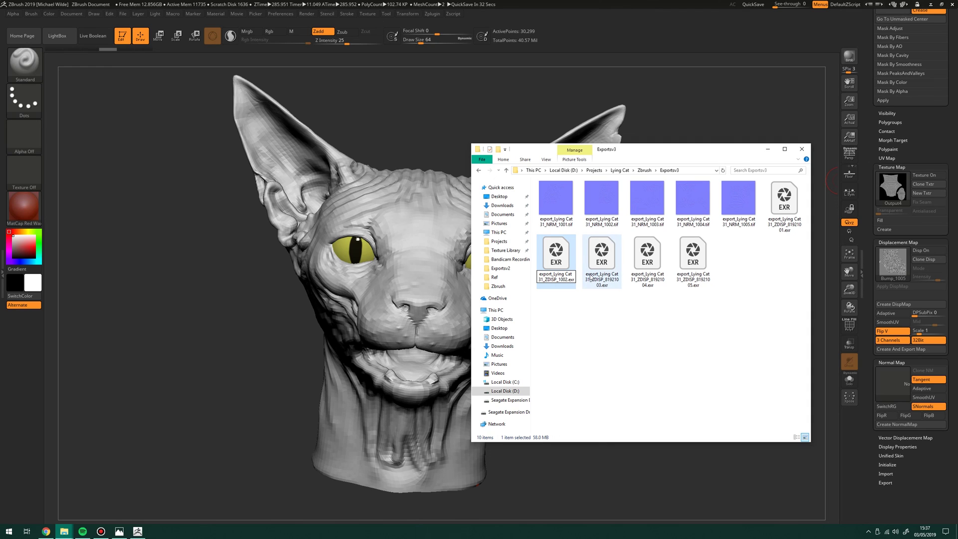
key("Return")
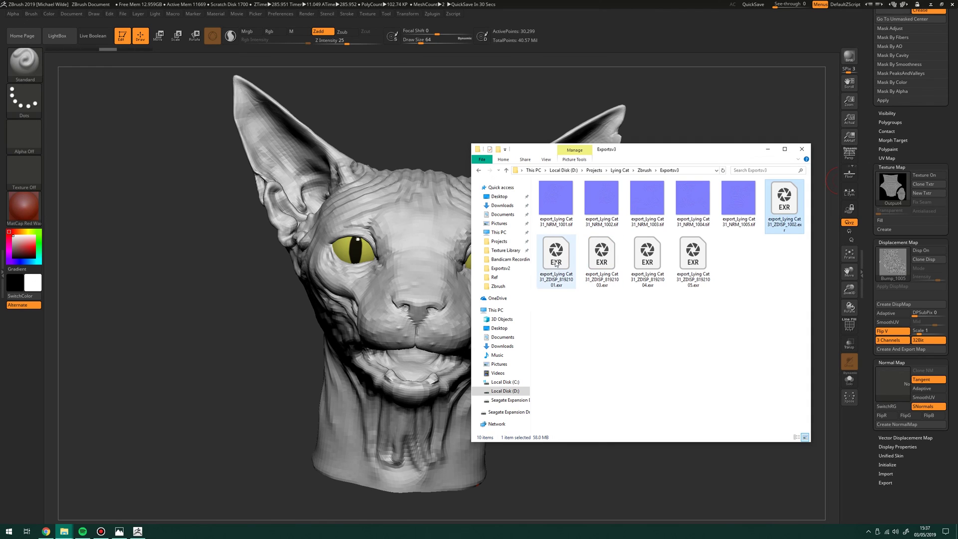
- Rename the 81921001 displacement EXR to end _ZDISP_1001.exr, then start renaming the 1002 file again
right_click(557, 264)
left_click(474, 415)
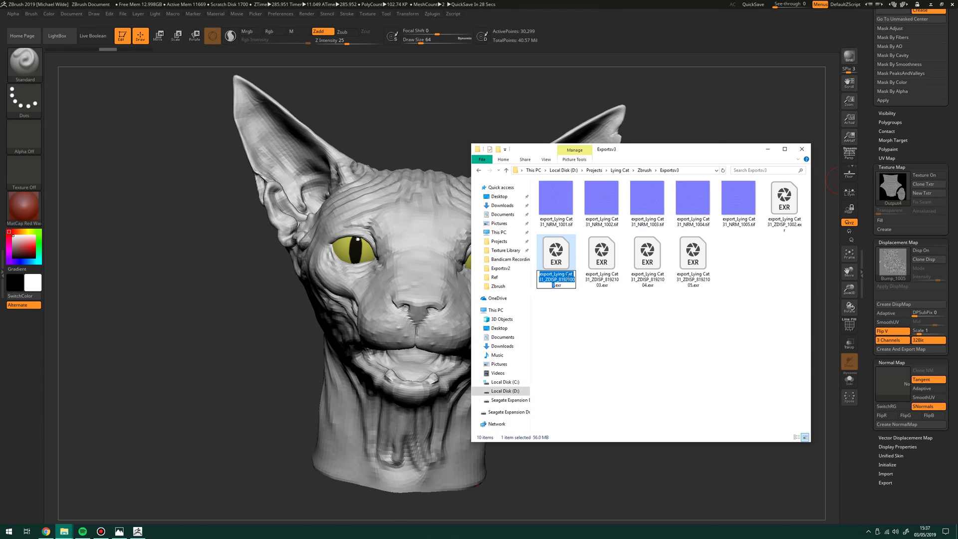
left_click(569, 279)
key("BackSpace")
key("BackSpace")
key("BackSpace")
key("BackSpace")
key("Return")
right_click(560, 255)
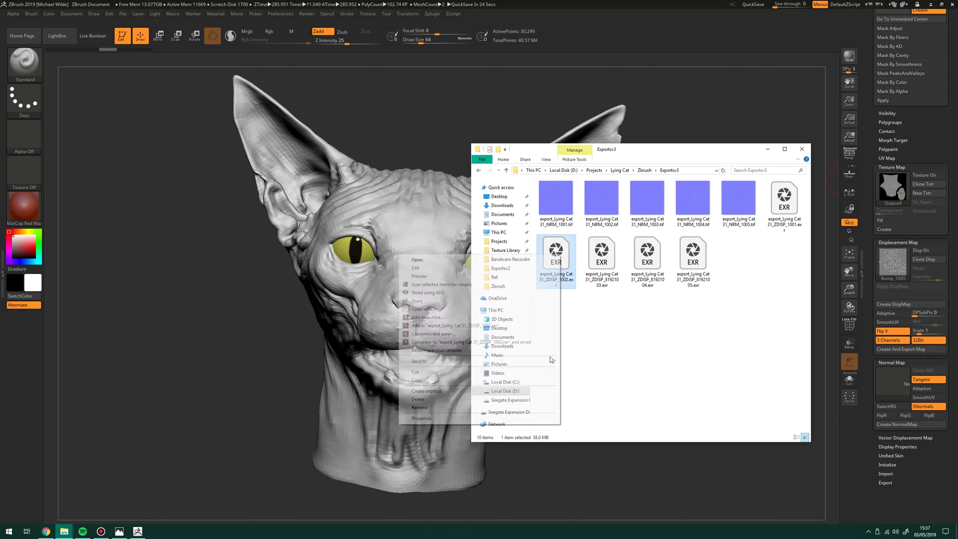
left_click(476, 408)
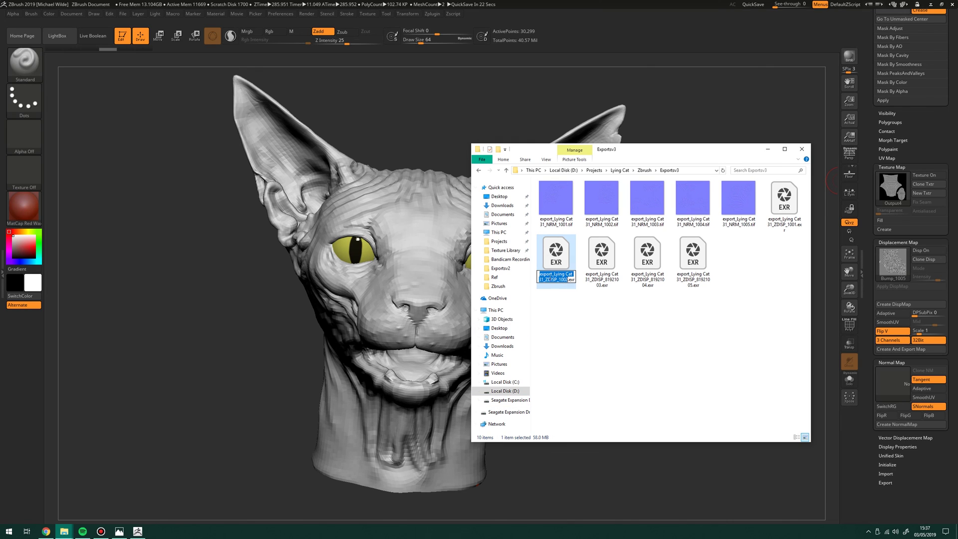
left_click(587, 328)
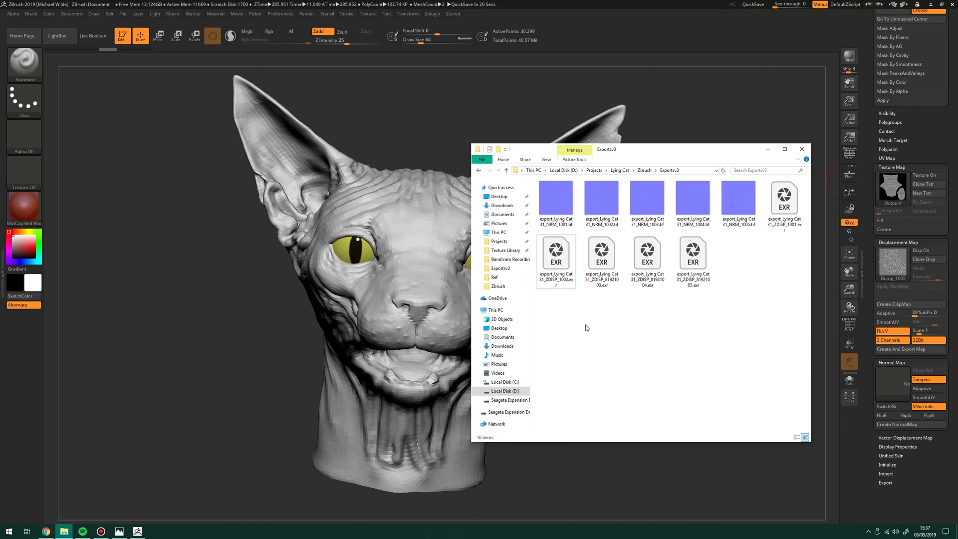